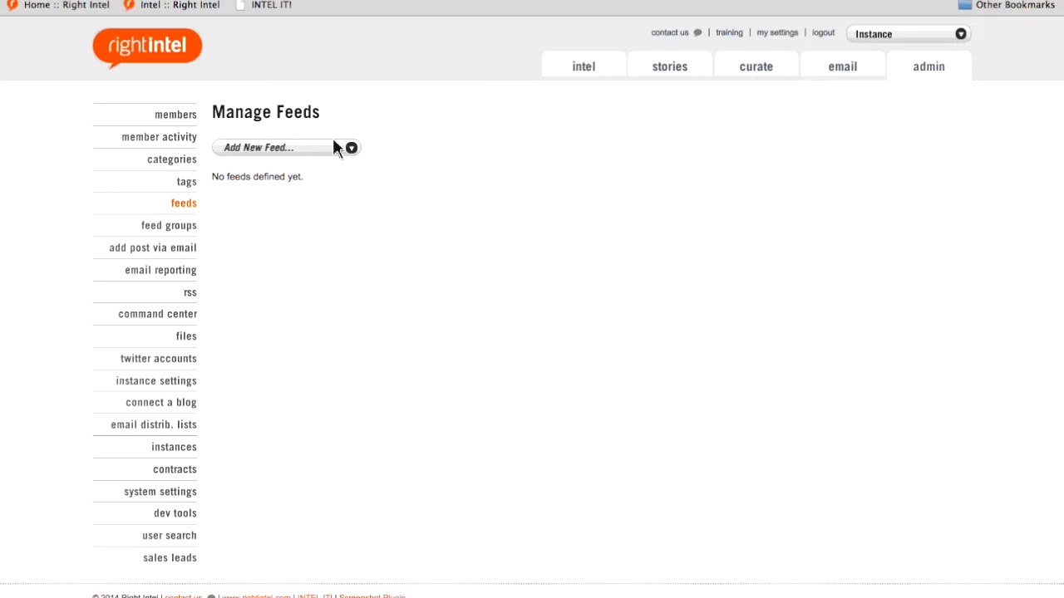
- Start a new Facebook wall feed for "Dunkin' Donuts", using the suggested DunkinDonuts wall
left_click(329, 150)
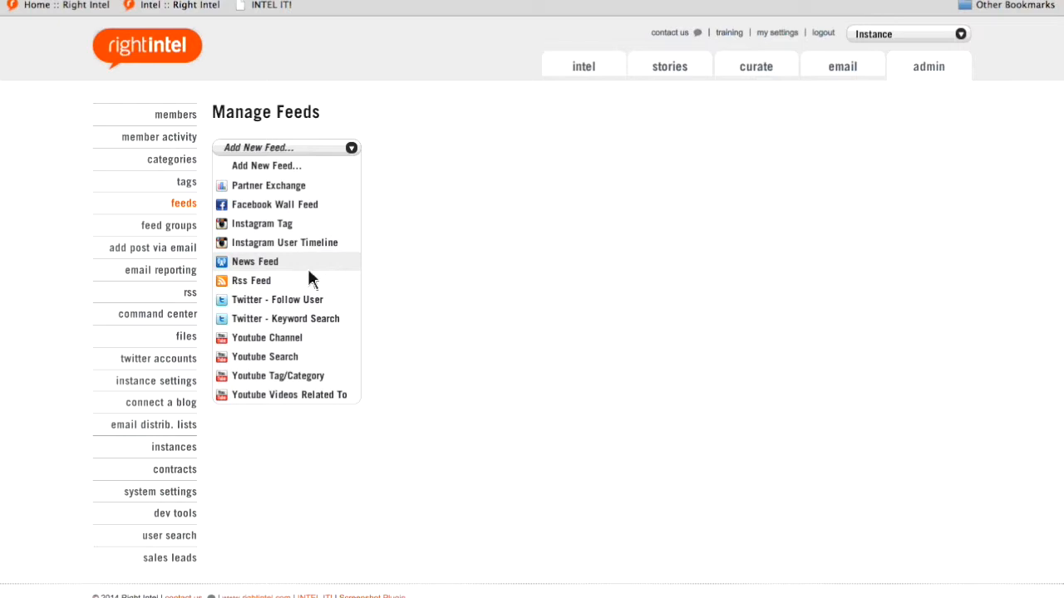
left_click(309, 213)
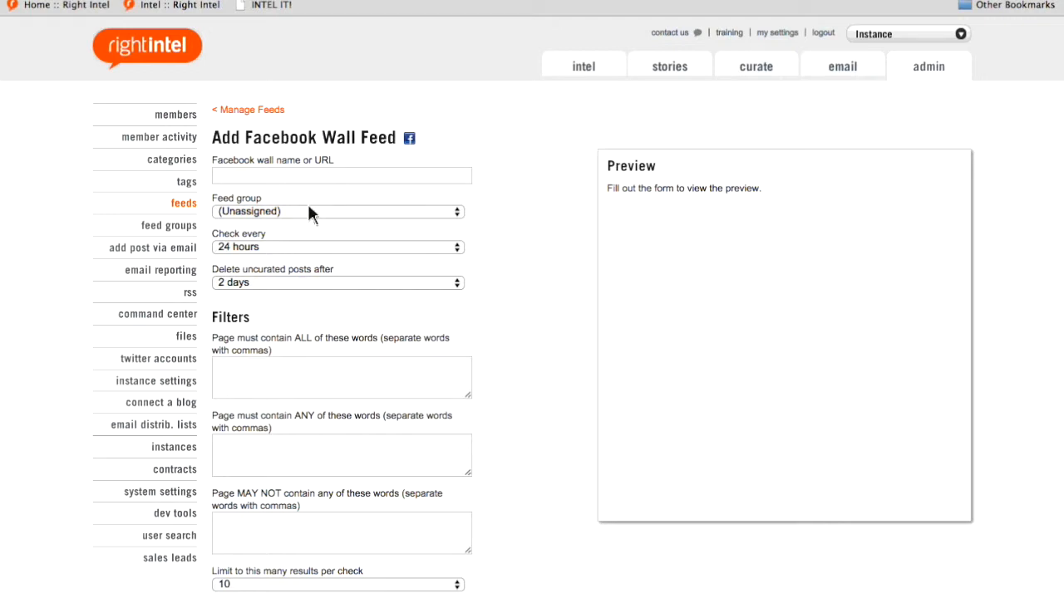
left_click(306, 180)
type("D")
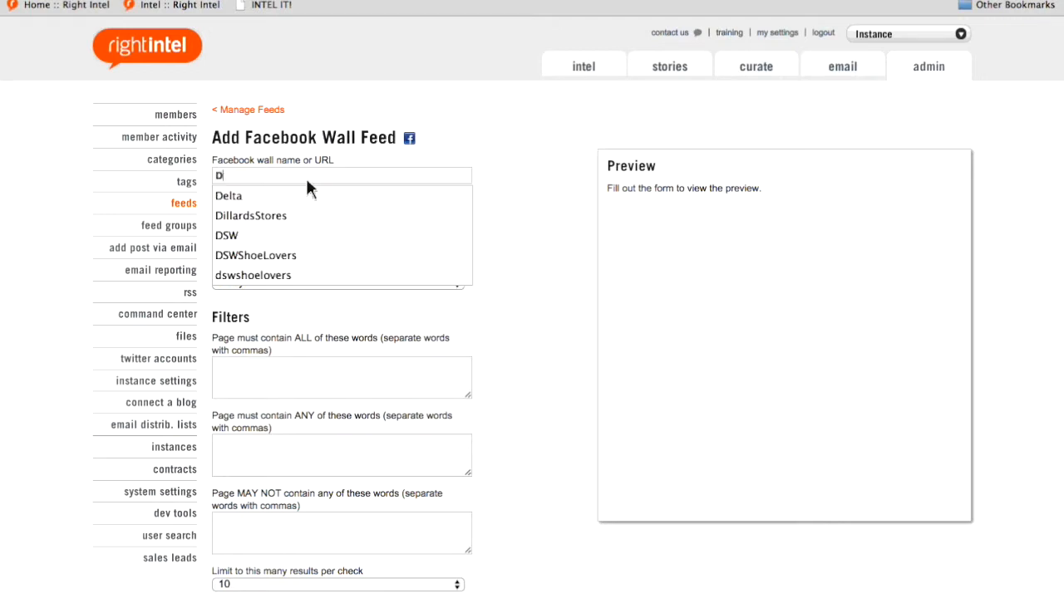
type("unkin")
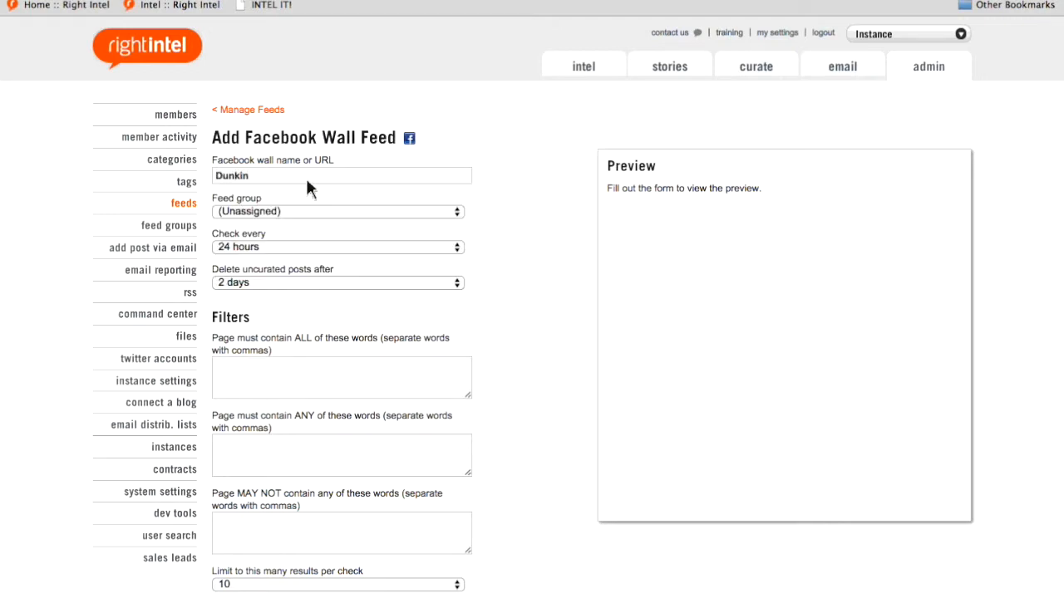
type("' Donuts")
left_click(517, 216)
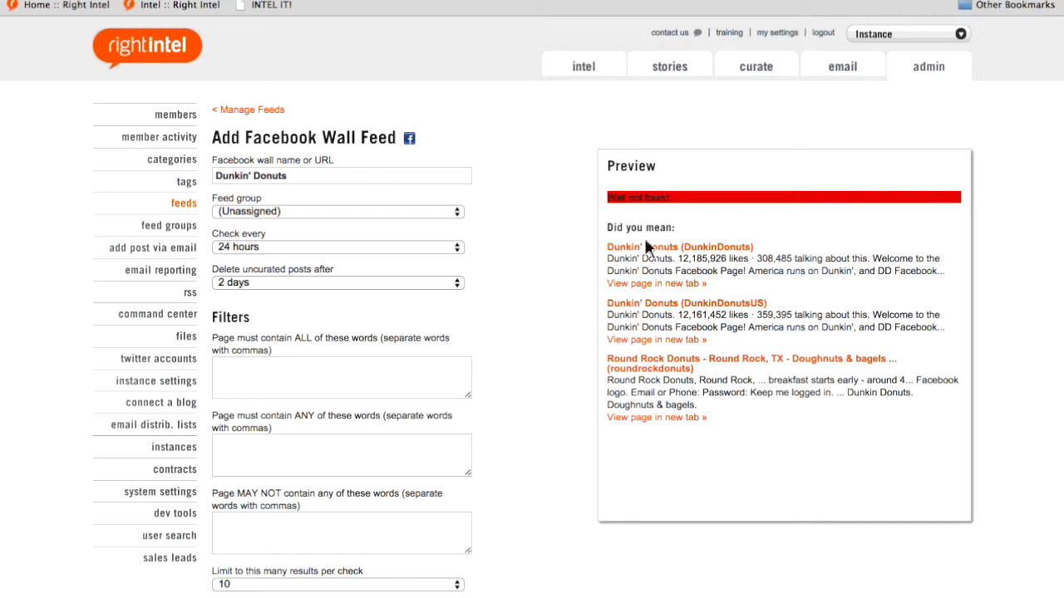
left_click(718, 249)
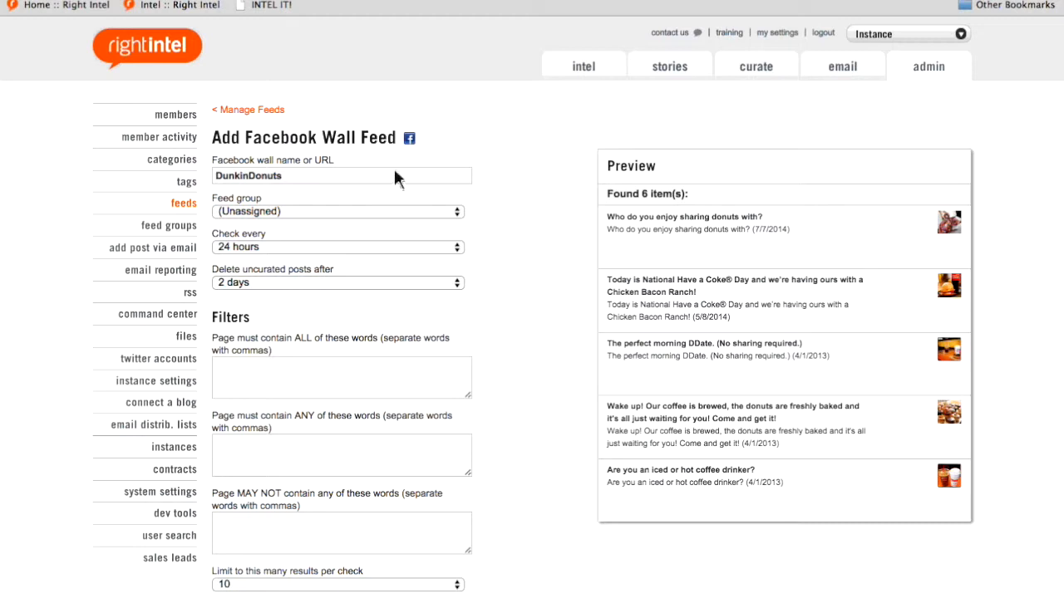
- Assign the Facebook wall feed to a new feed group named "Donuts"
left_click(338, 213)
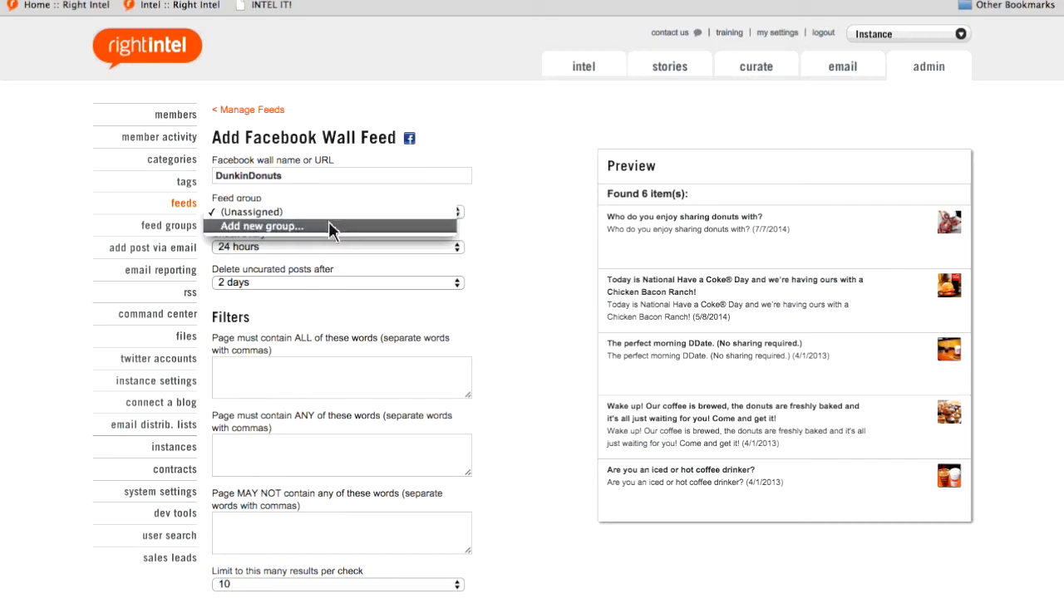
left_click(328, 225)
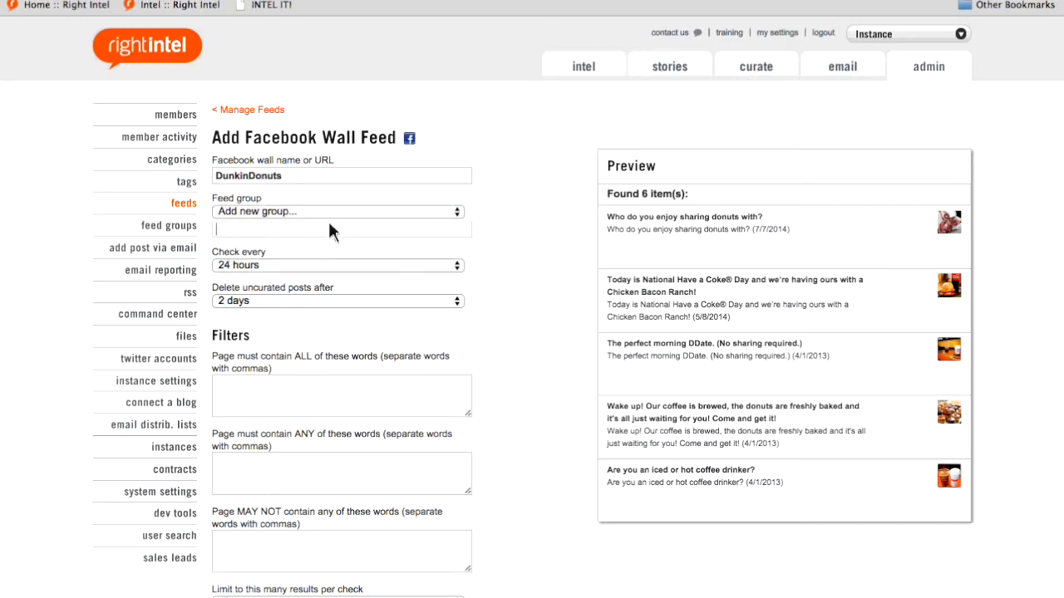
type("Don")
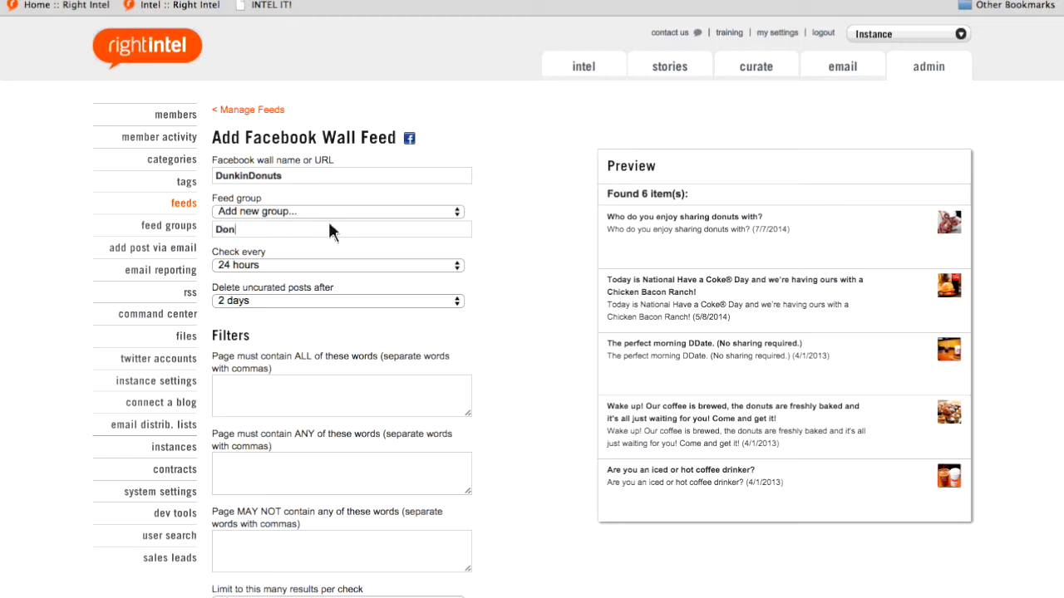
type("uts")
- Set the feed to check every 24 hours and delete uncurated posts after 2 days
left_click(410, 266)
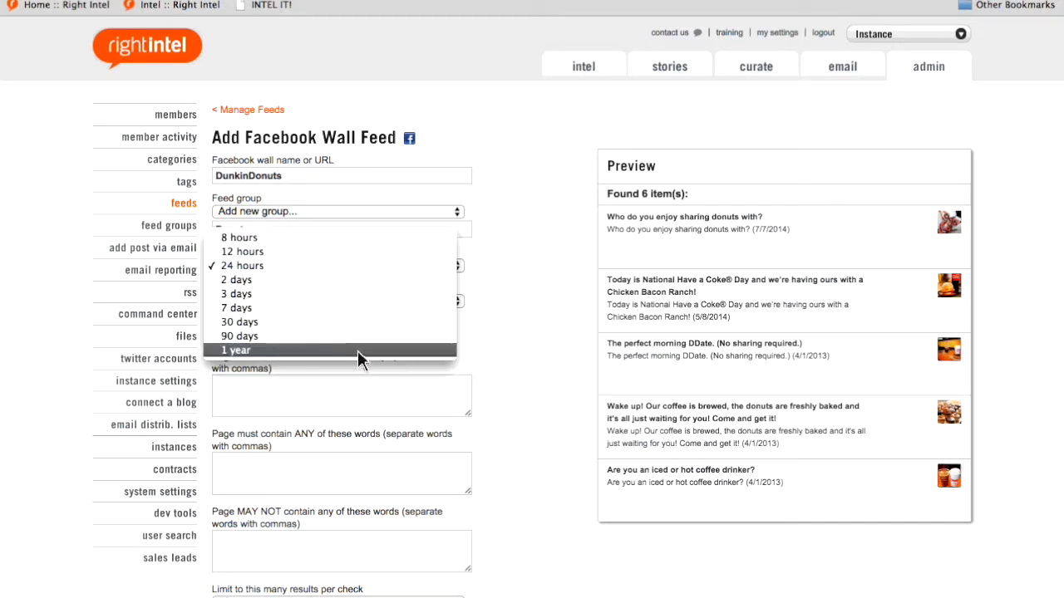
left_click(366, 266)
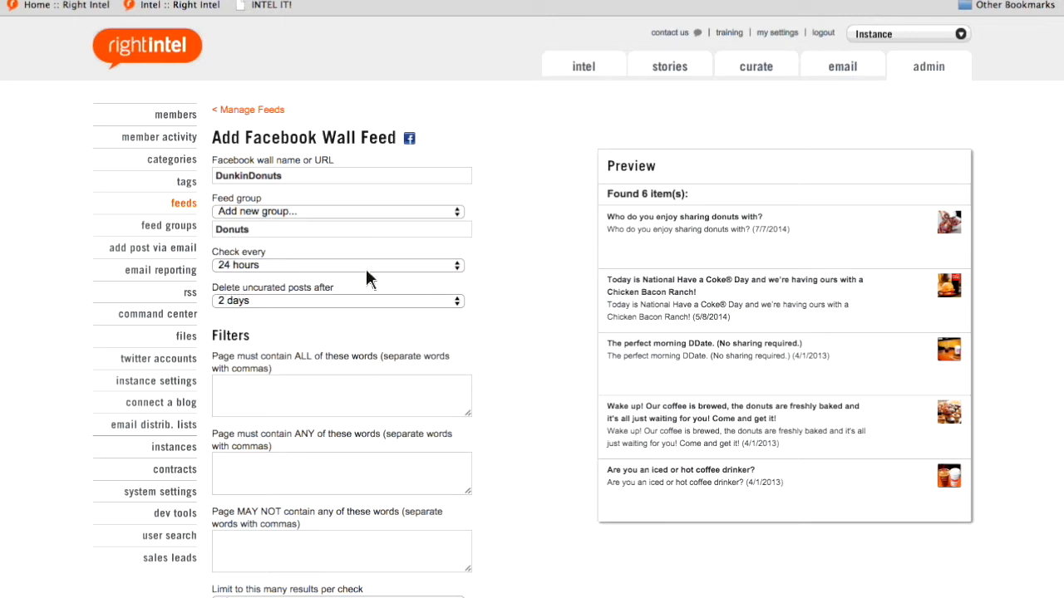
left_click(259, 307)
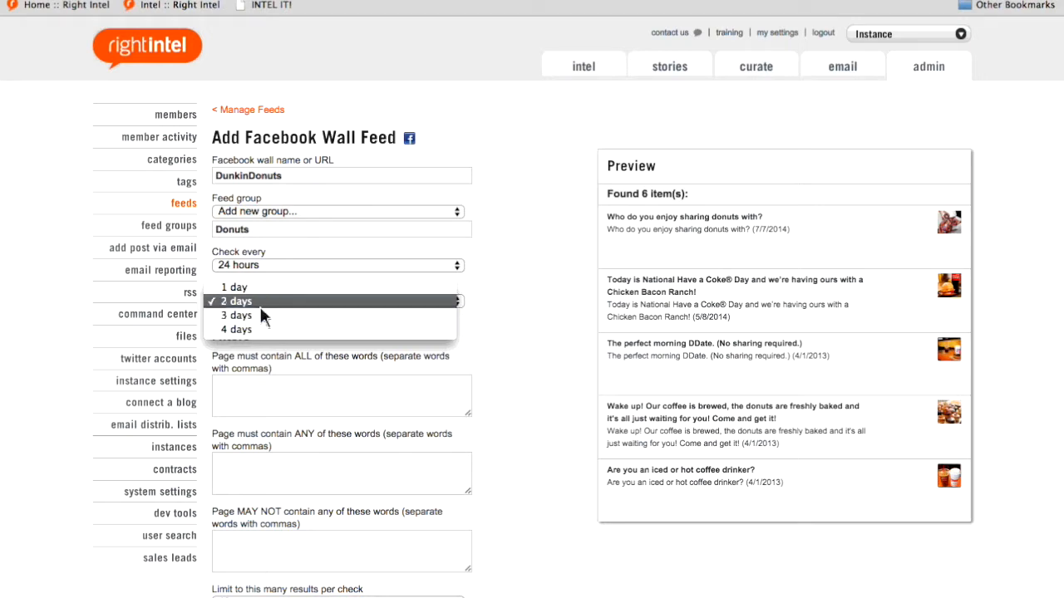
left_click(259, 305)
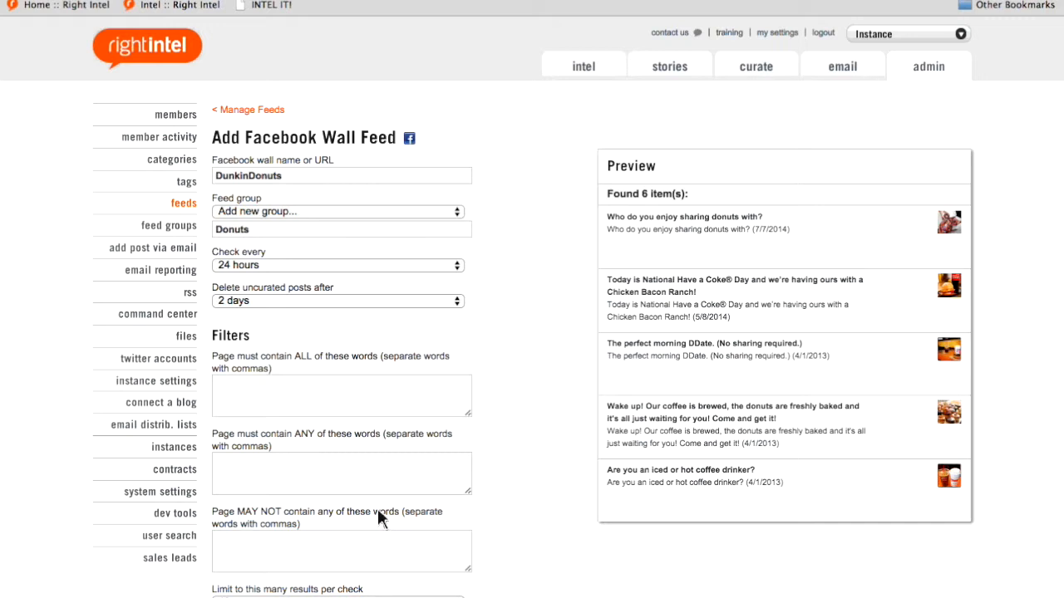
- Limit the Facebook wall feed to 5 results per check and save it
scroll(378, 517, "down", 1)
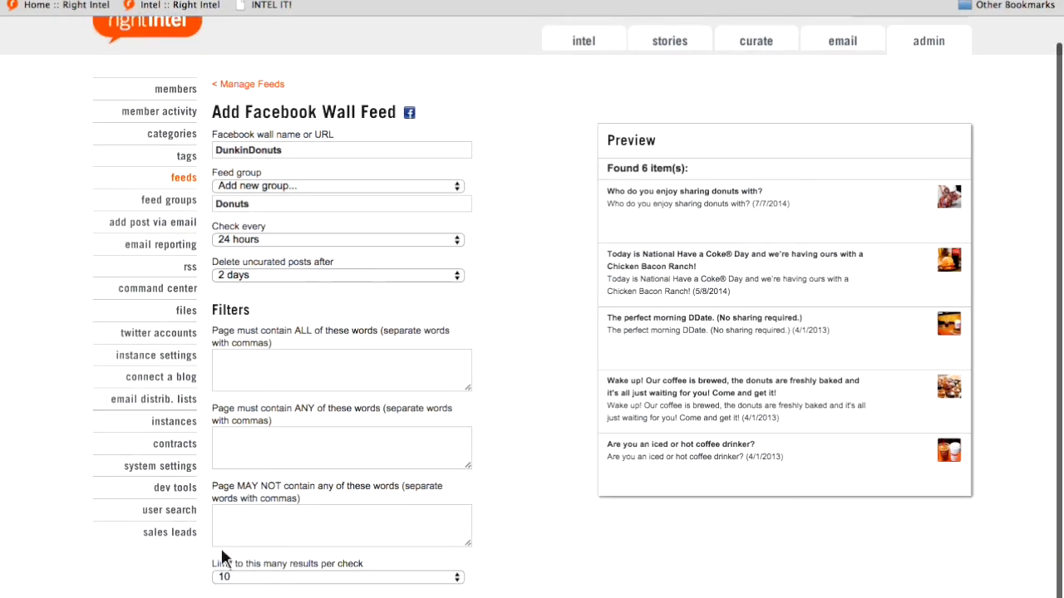
left_click(351, 577)
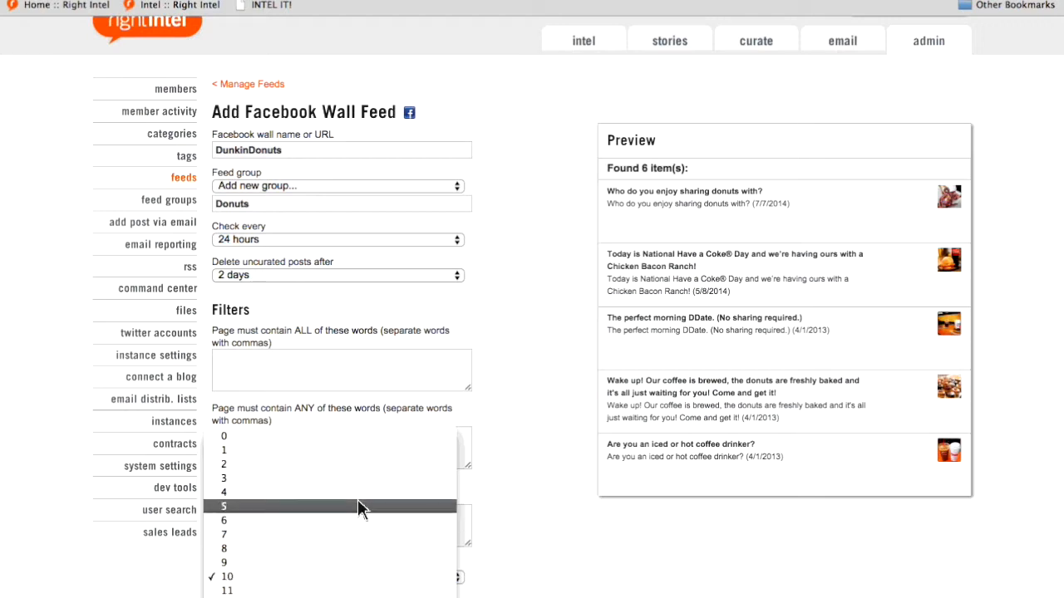
left_click(358, 506)
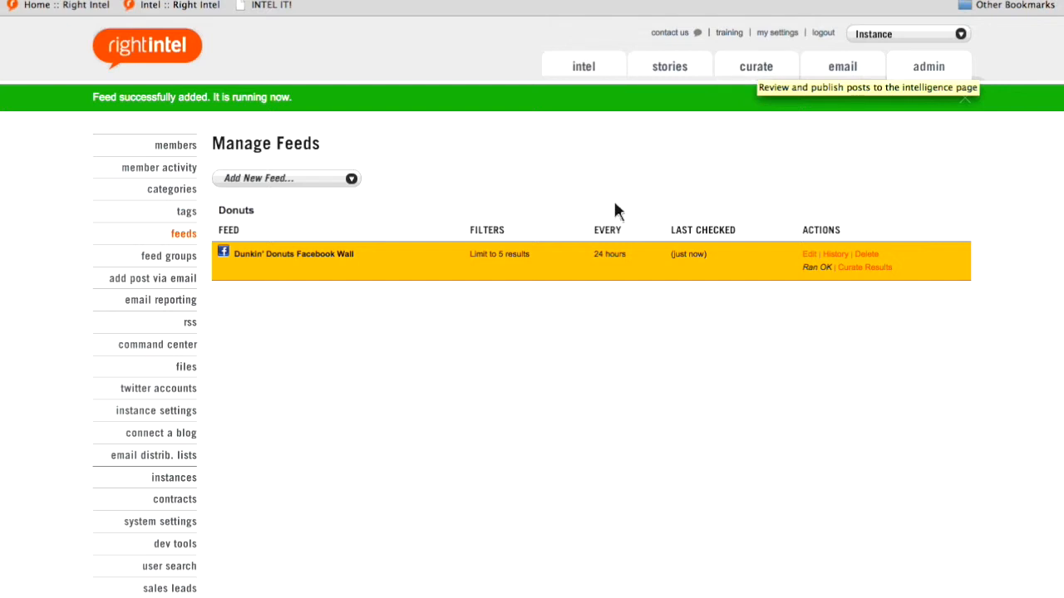
left_click(335, 186)
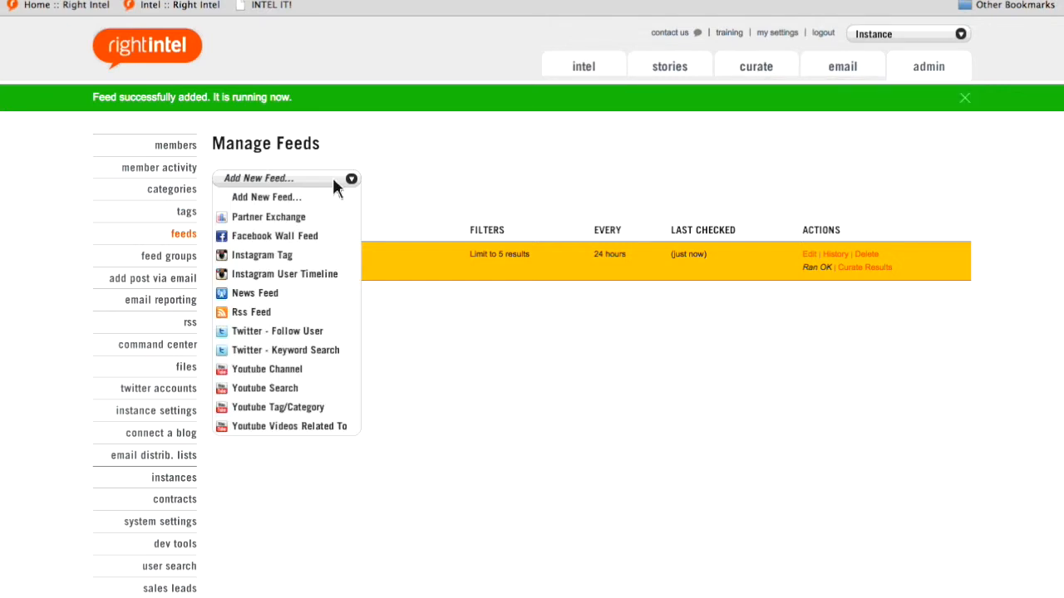
left_click(281, 315)
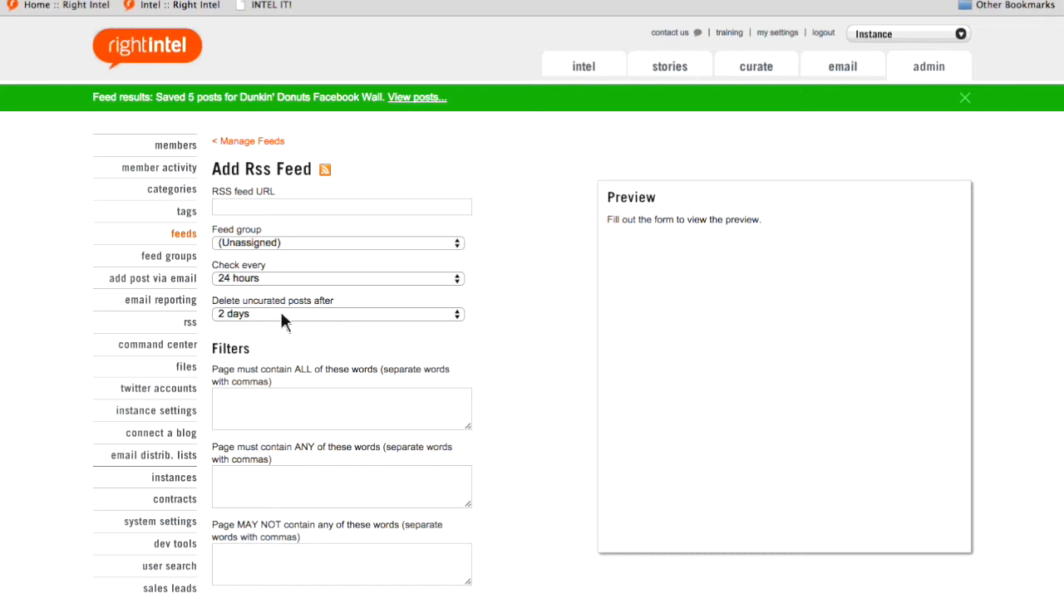
left_click(326, 209)
type("h")
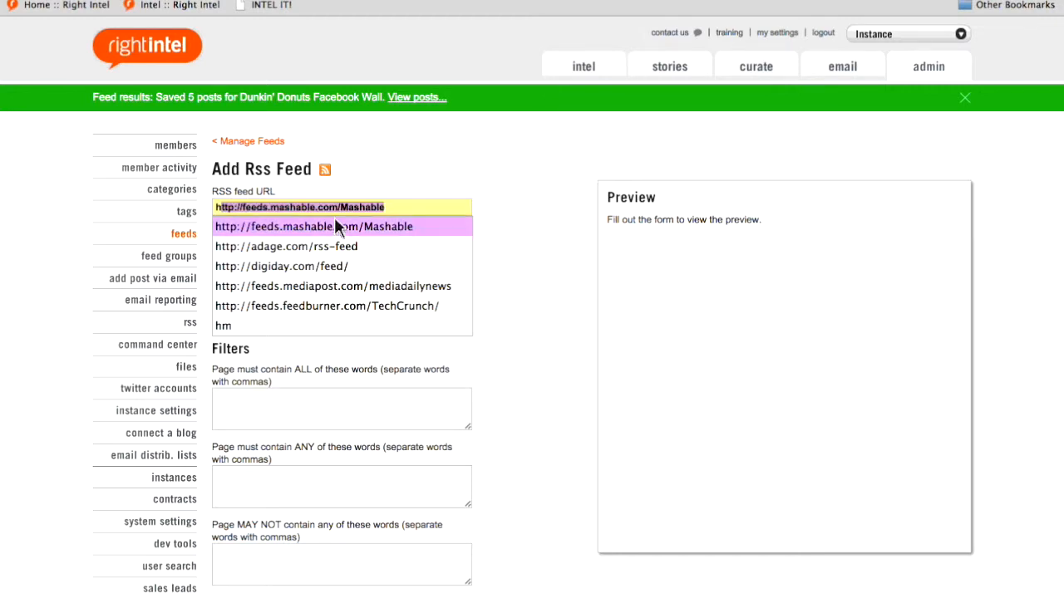
left_click(337, 226)
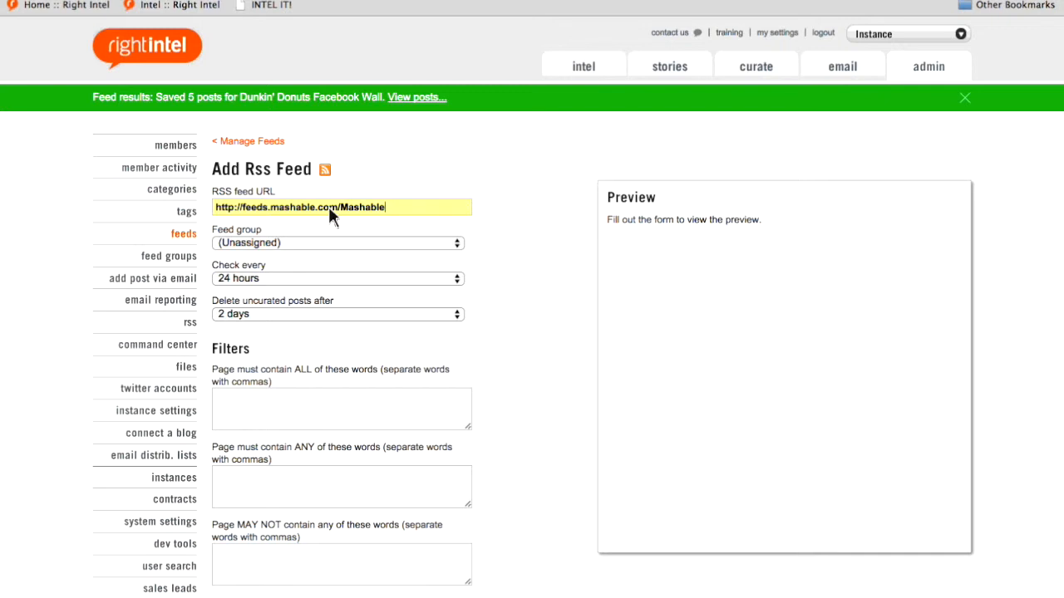
- Assign the RSS feed to a new feed group named "Mashable and Other"
left_click(301, 244)
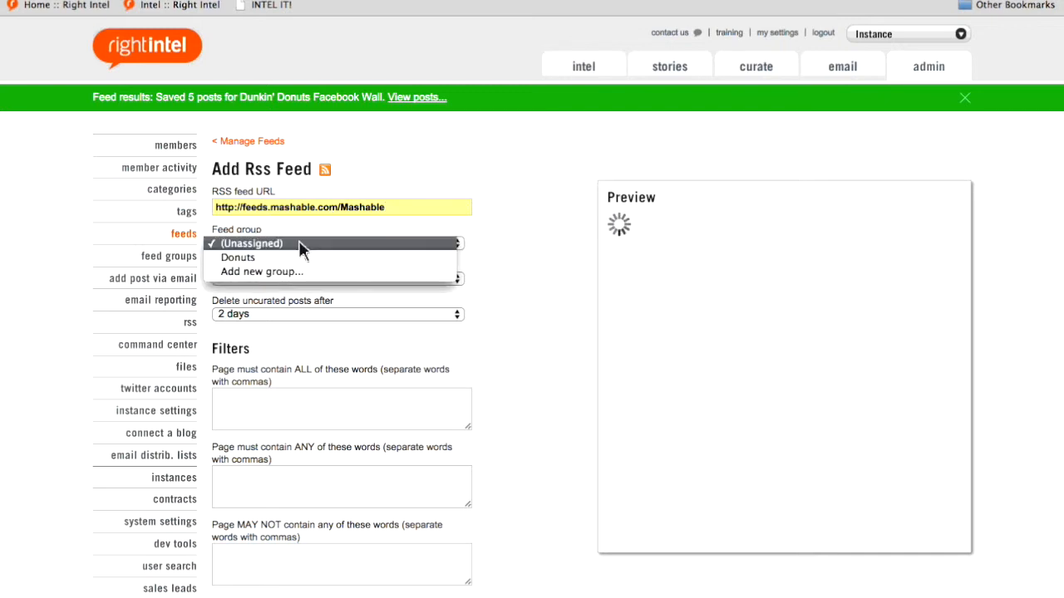
left_click(296, 271)
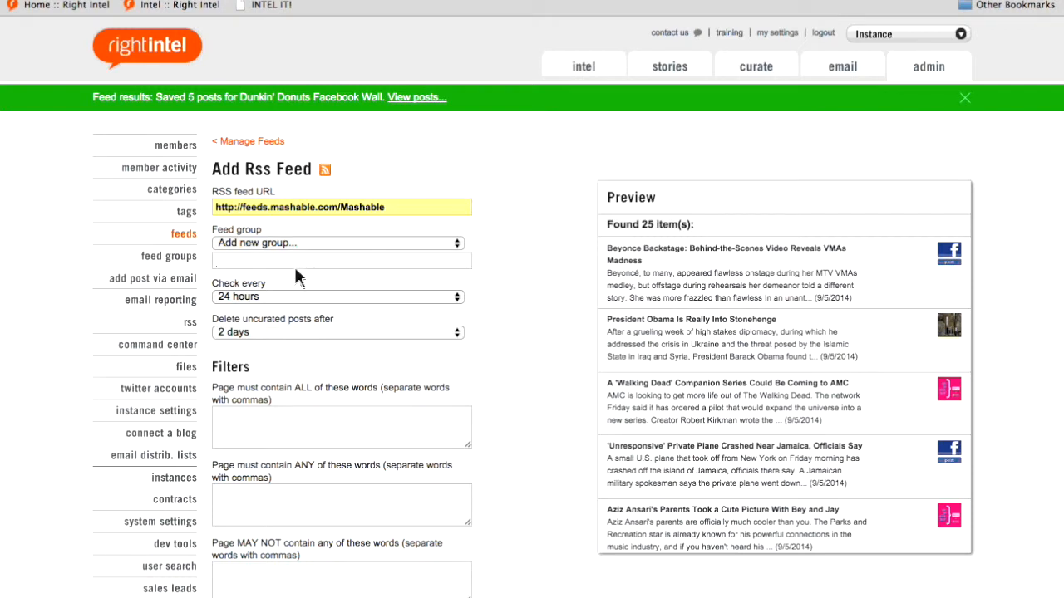
type("Mashable and Other")
- Limit the RSS feed to 15 results per check and save it
scroll(317, 514, "down", 2)
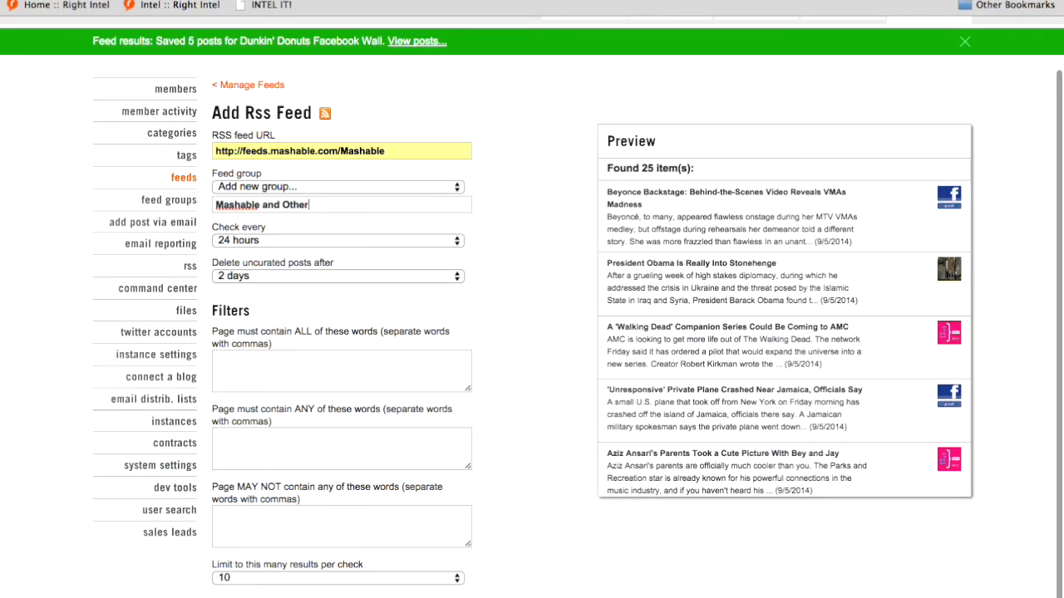
left_click(316, 580)
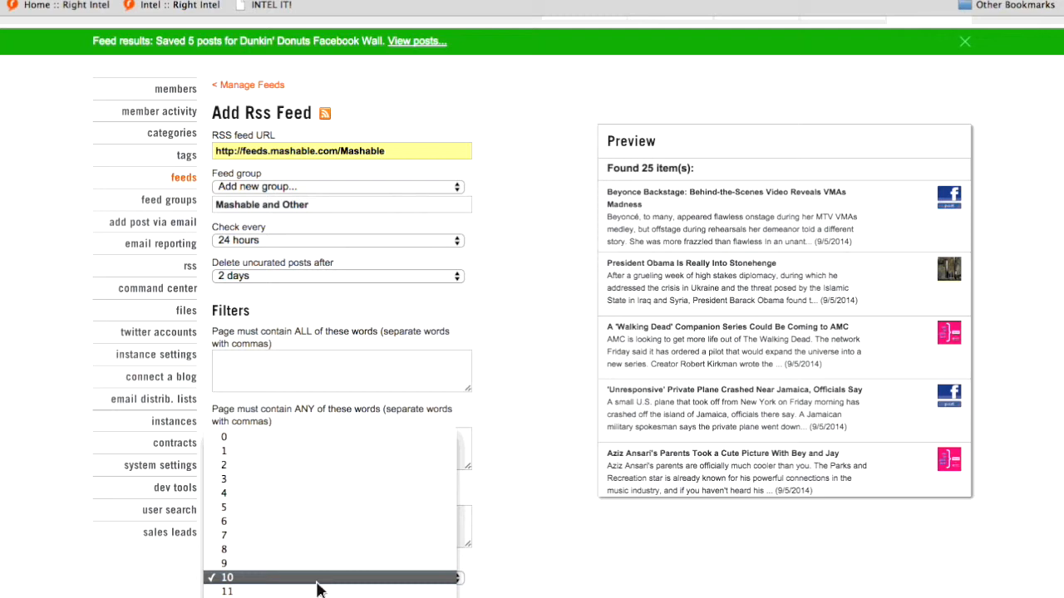
left_click(317, 589)
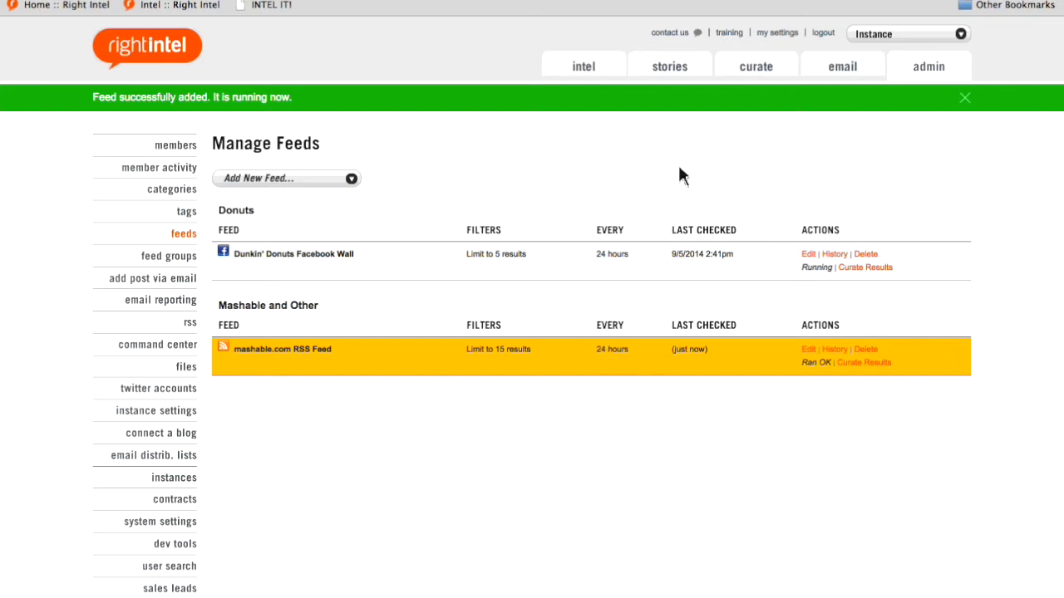
- From the posts awaiting curation, open the 'Walking Dead' companion series post for publishing and enter the intel "Insight Goes here"
left_click(745, 63)
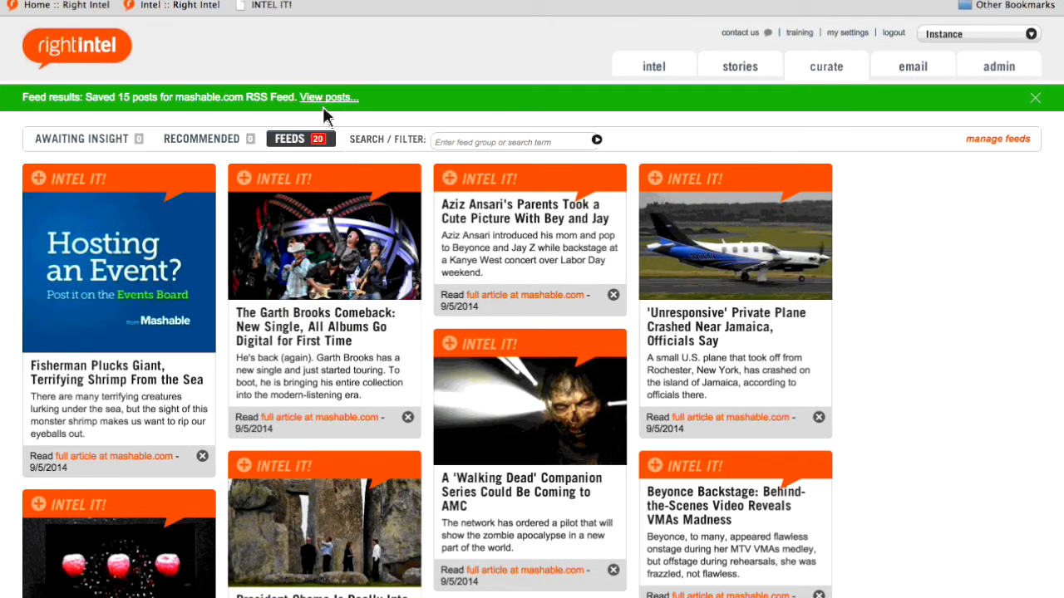
mouse_move(384, 270)
left_click(488, 363)
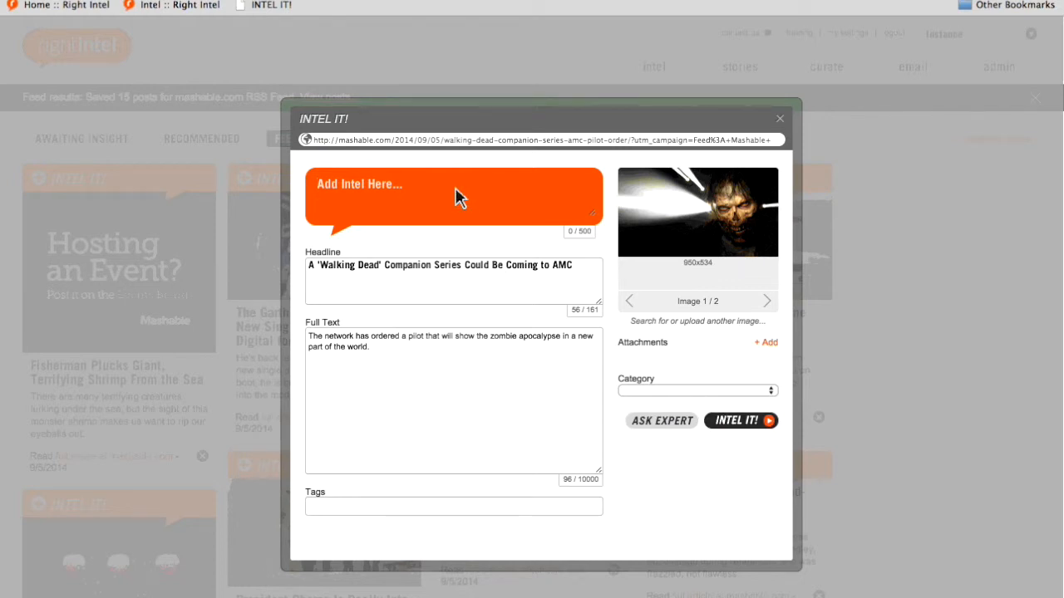
type("Insight Goes here")
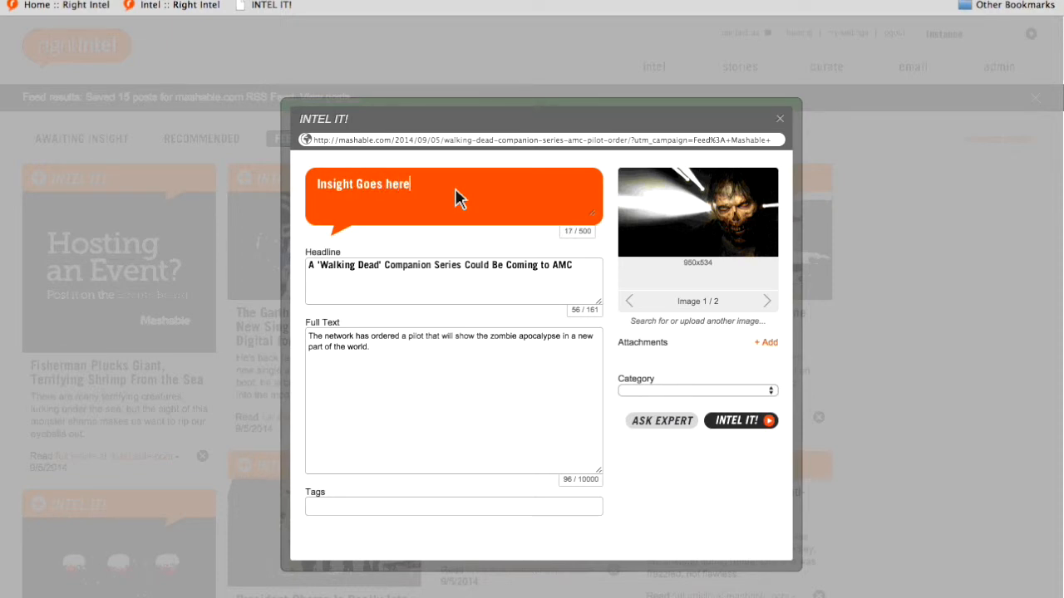
- Assign the post to the Brand category, publish it to the intel page and close the dialog
left_click(637, 389)
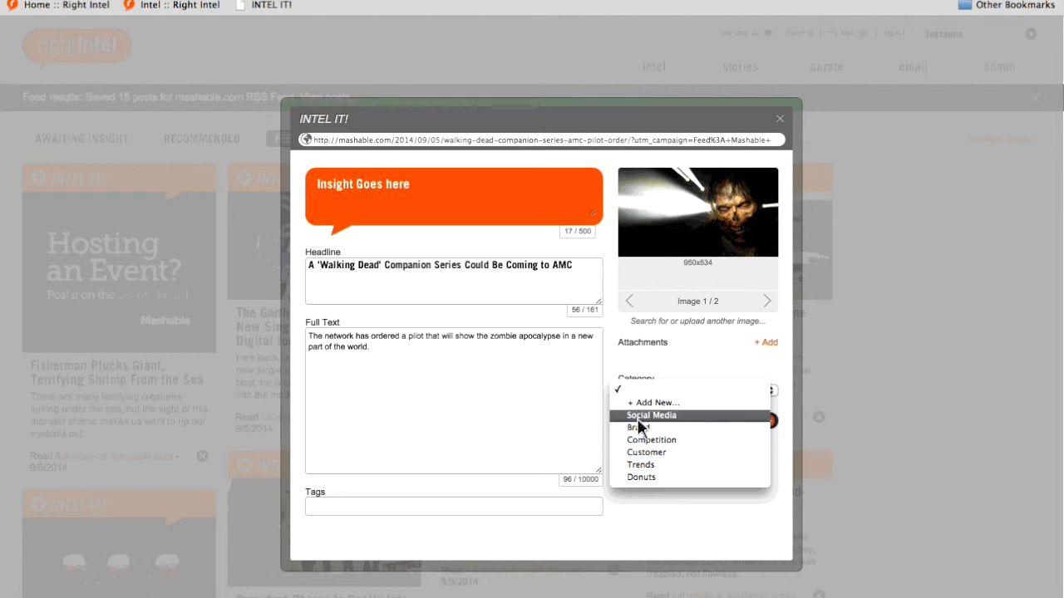
left_click(638, 428)
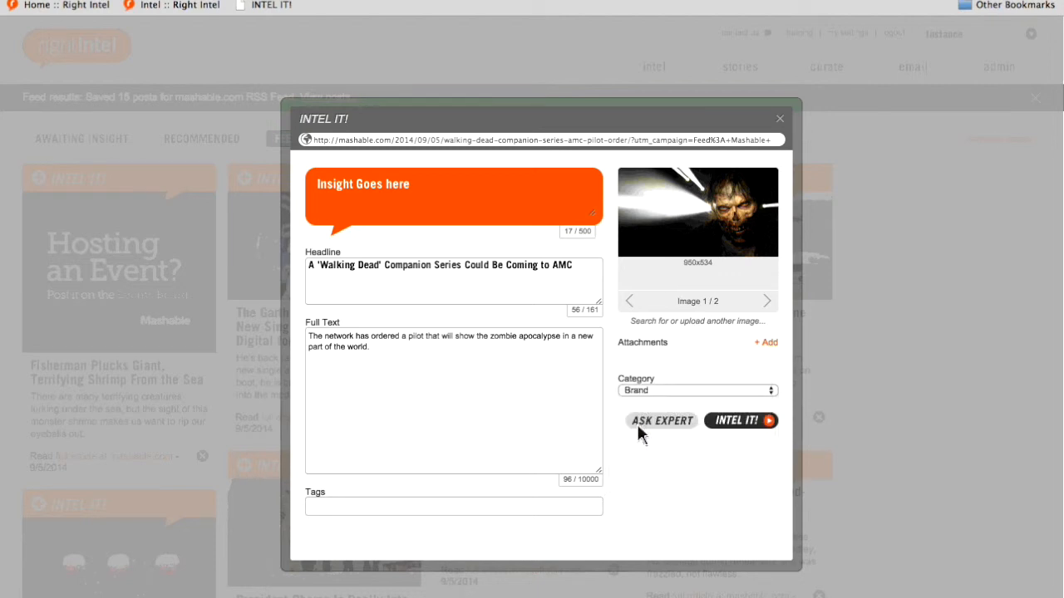
left_click(752, 425)
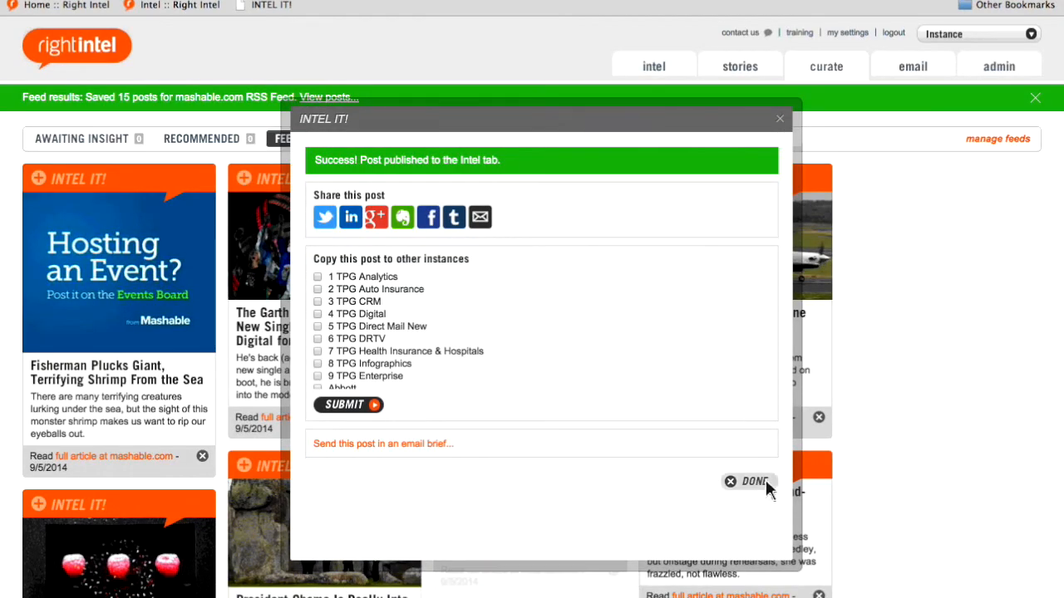
left_click(766, 482)
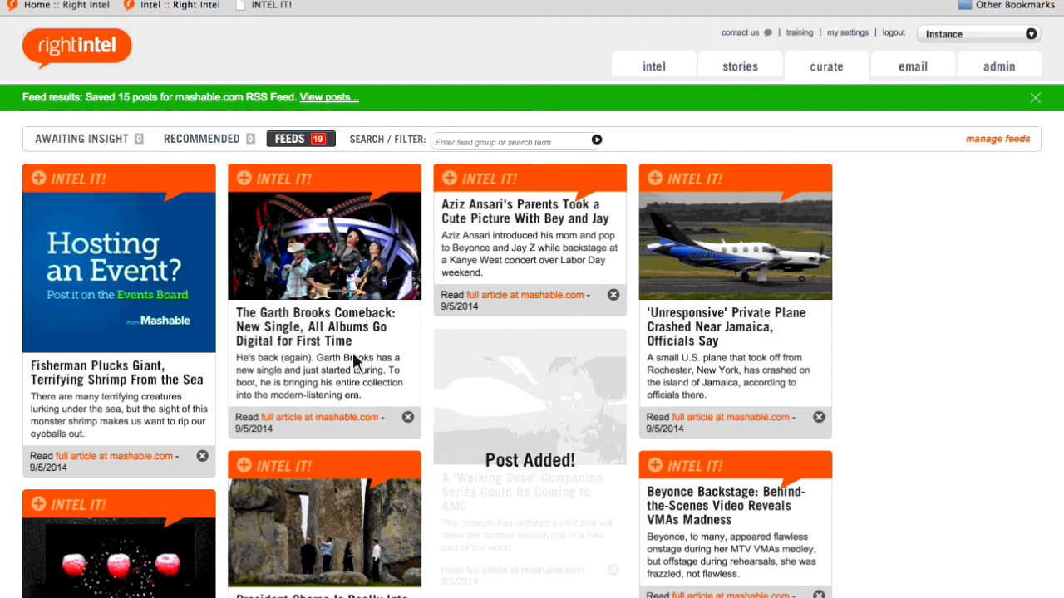
- Dismiss the Garth Brooks comeback post from the feed posts
left_click(409, 419)
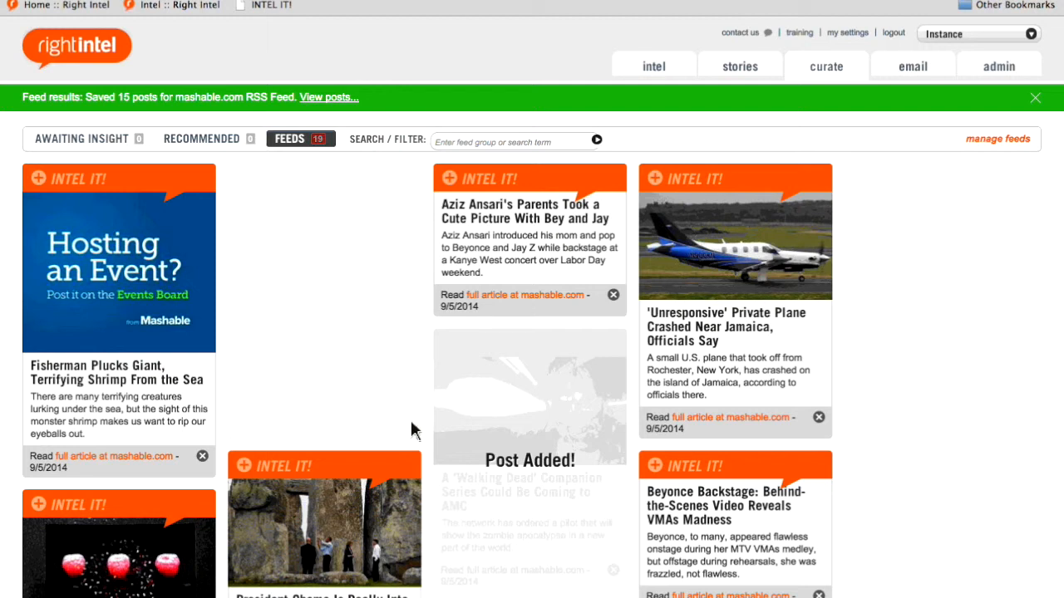